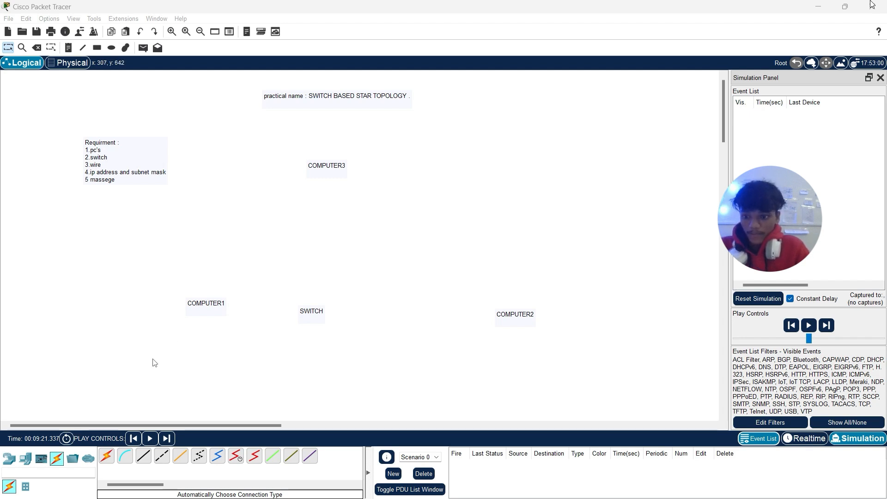
Step: Place three generic PCs on the workspace, one beside each of the COMPUTER1, COMPUTER2 and COMPUTER3 labels
left_click(25, 462)
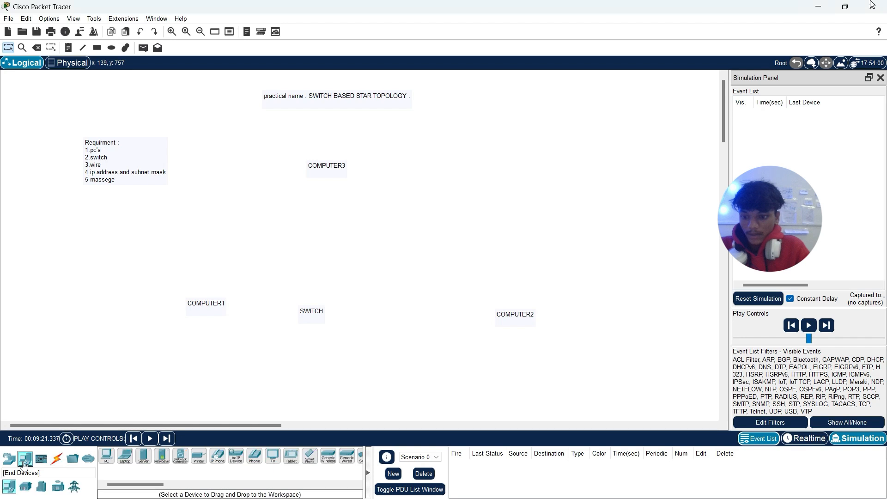
left_click(110, 457)
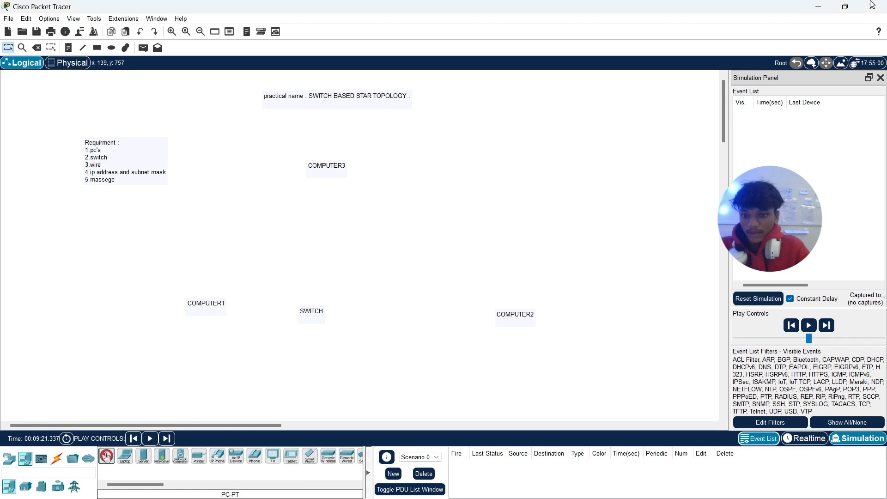
left_click(208, 277)
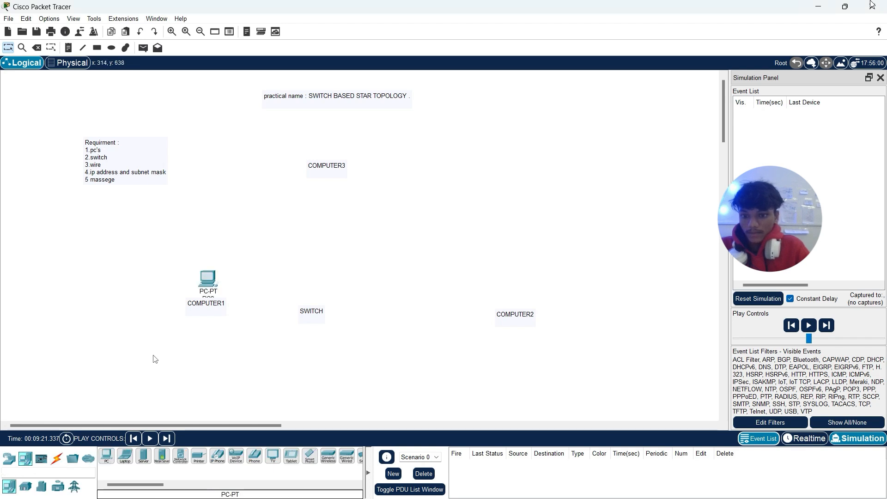
left_click_drag(208, 283, 204, 276)
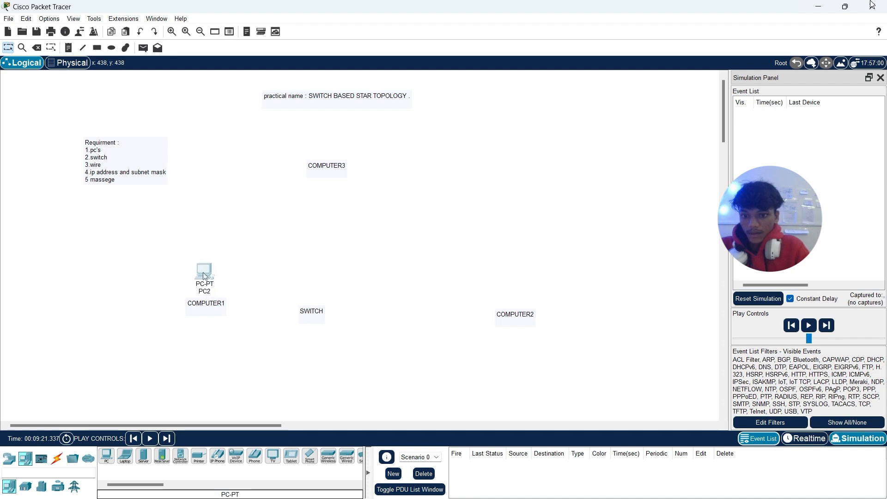
left_click(107, 456)
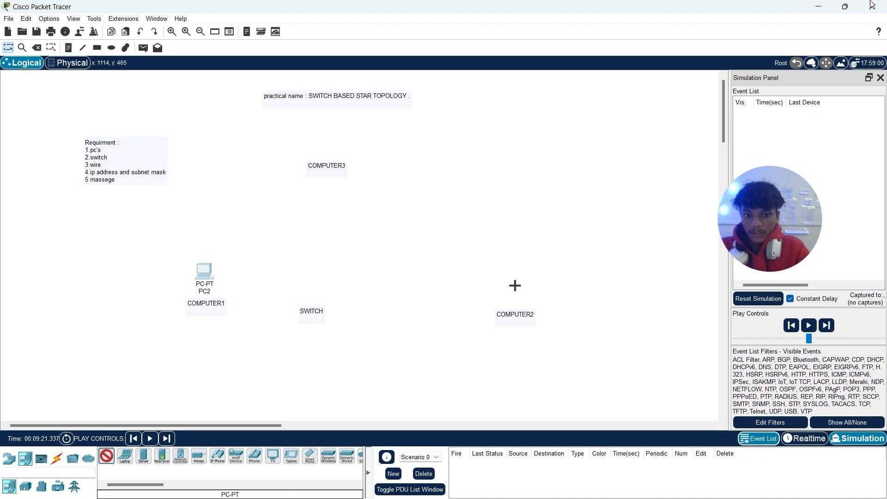
left_click(514, 291)
left_click(107, 456)
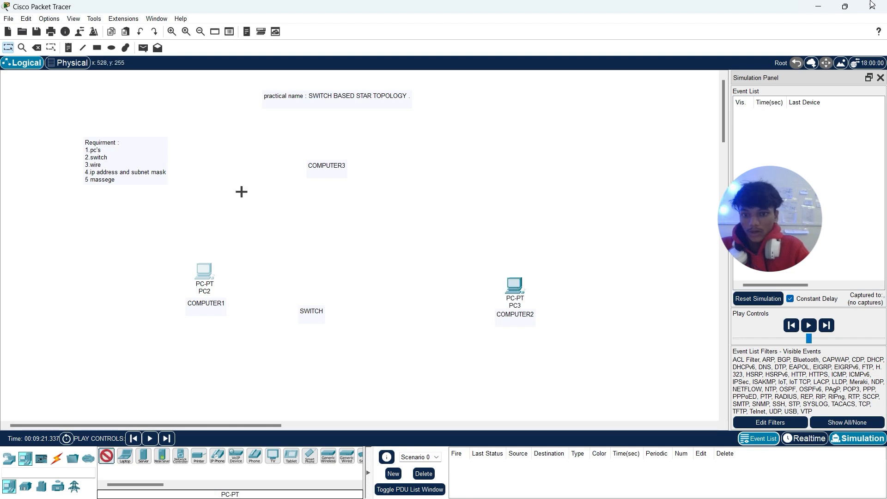
left_click(329, 193)
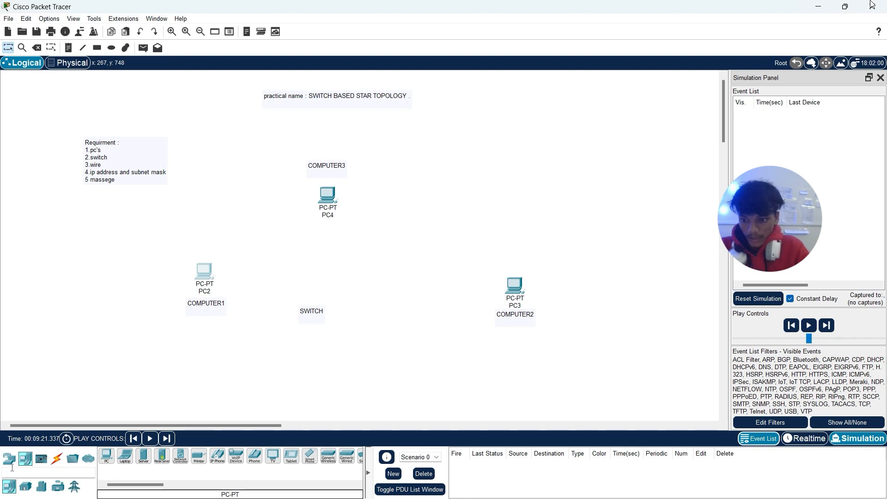
Step: Place a 2960 switch just above the SWITCH label
left_click(10, 461)
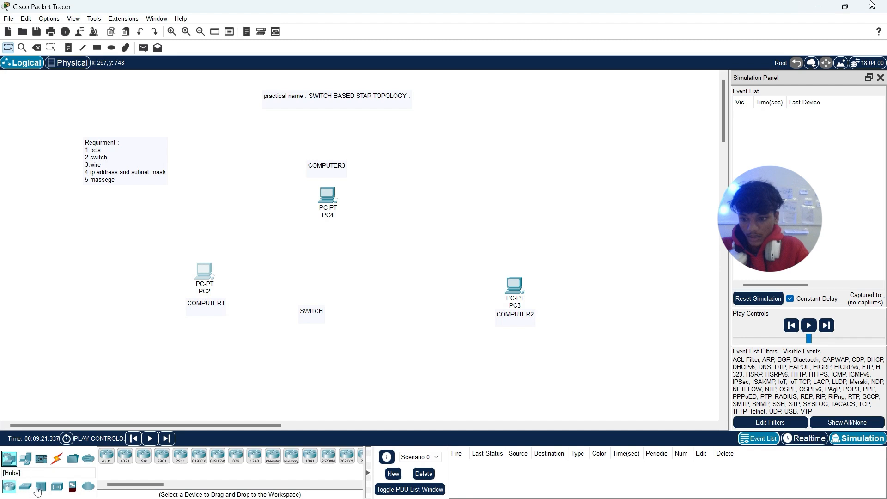
left_click(29, 488)
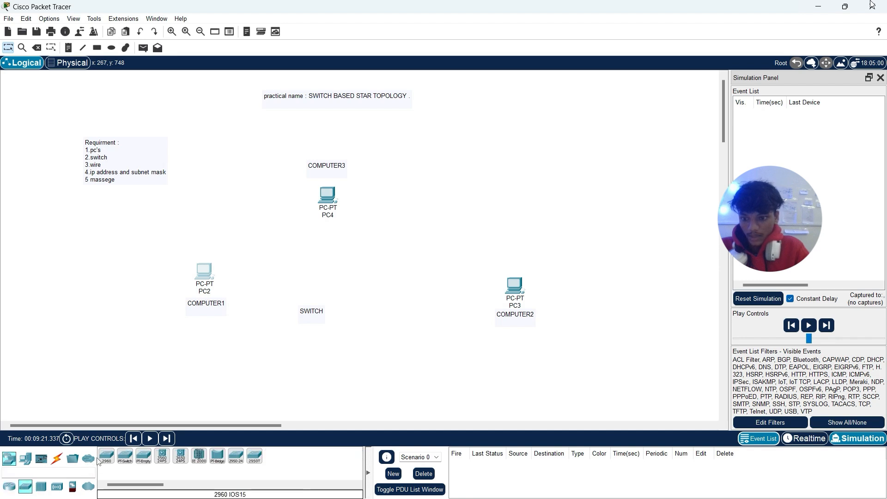
left_click(108, 456)
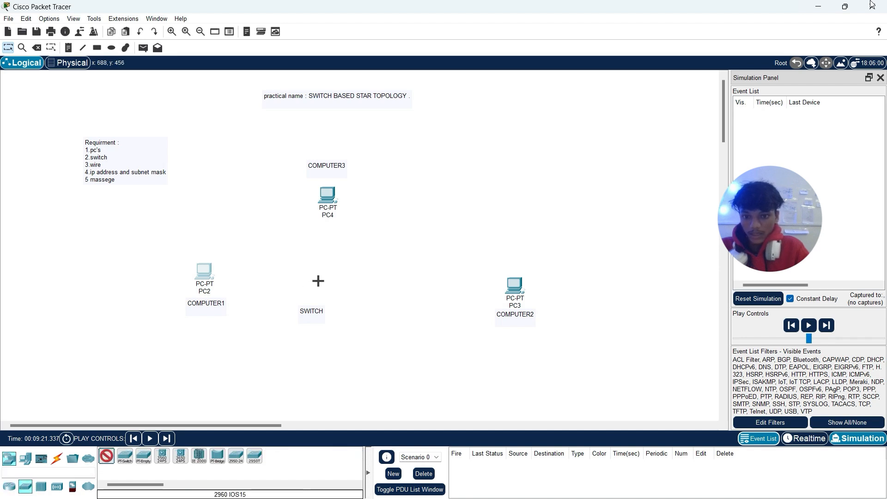
left_click(320, 284)
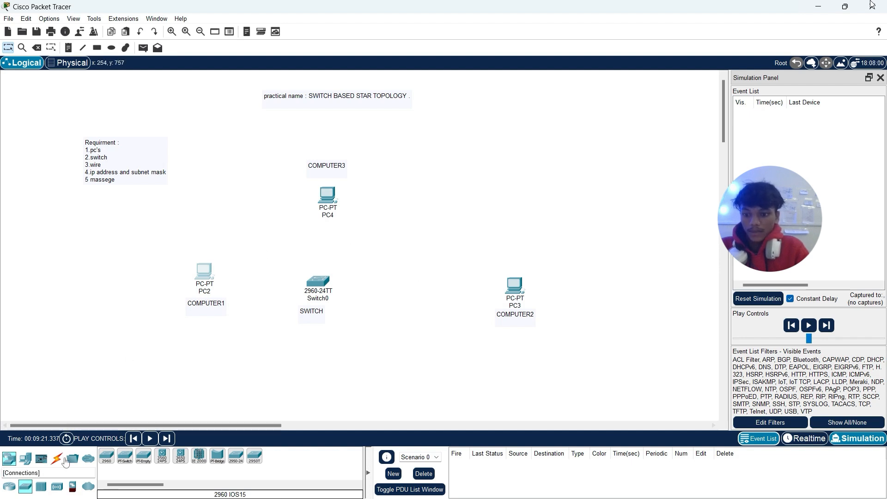
Step: Connect the PCs at COMPUTER1, COMPUTER2 and COMPUTER3 to the switch using automatically chosen cable types
left_click(58, 458)
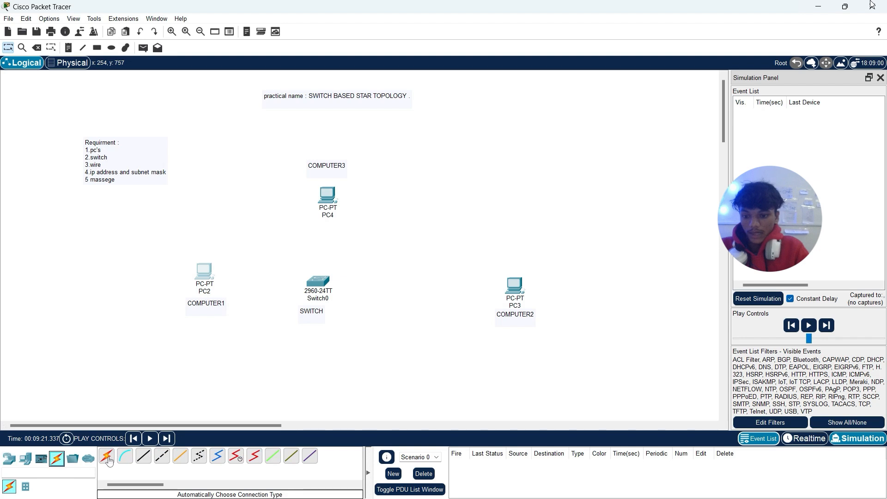
left_click(107, 457)
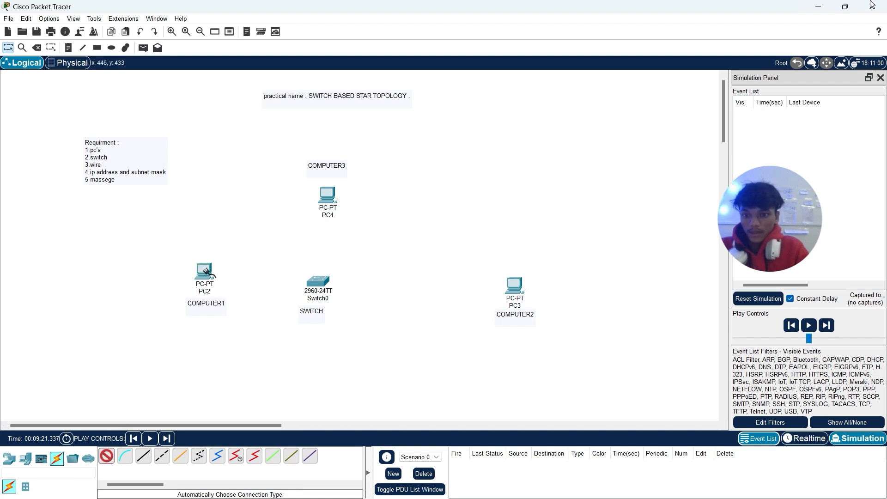
left_click(206, 271)
left_click(318, 285)
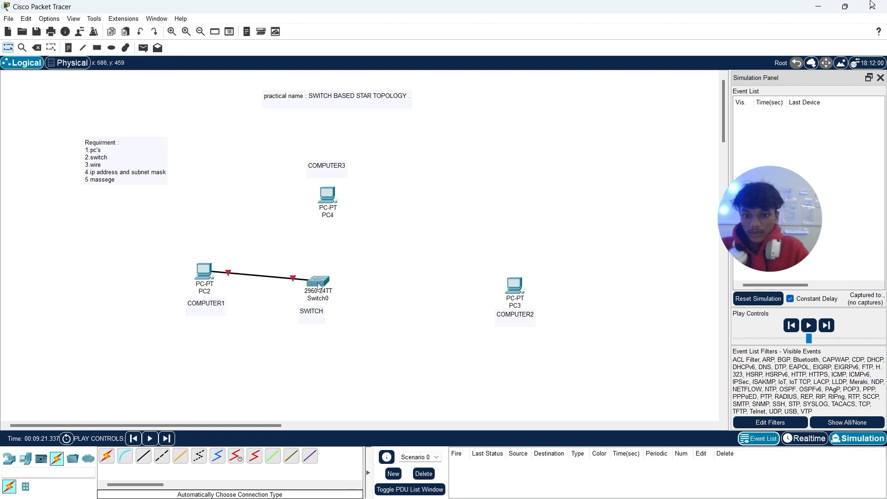
left_click(108, 456)
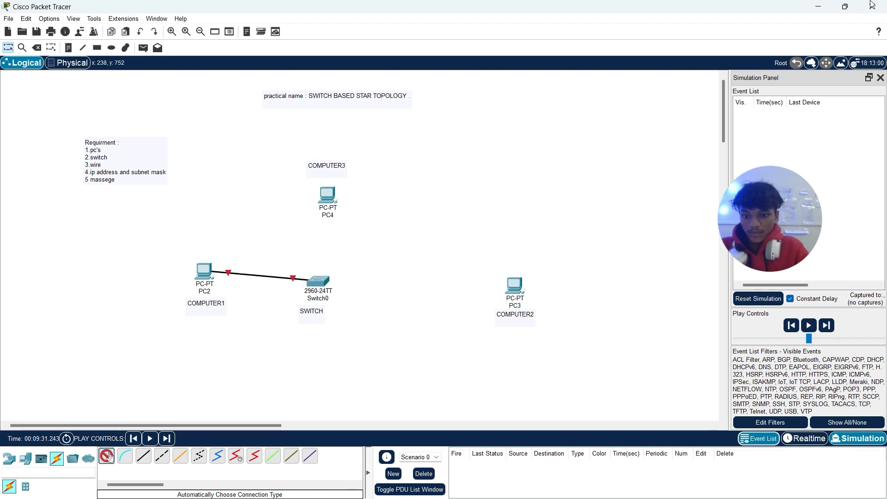
left_click(514, 284)
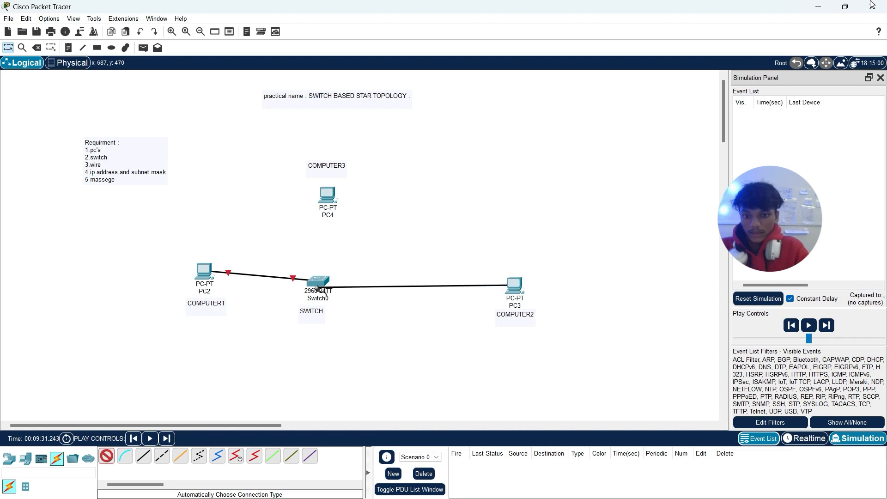
left_click(323, 286)
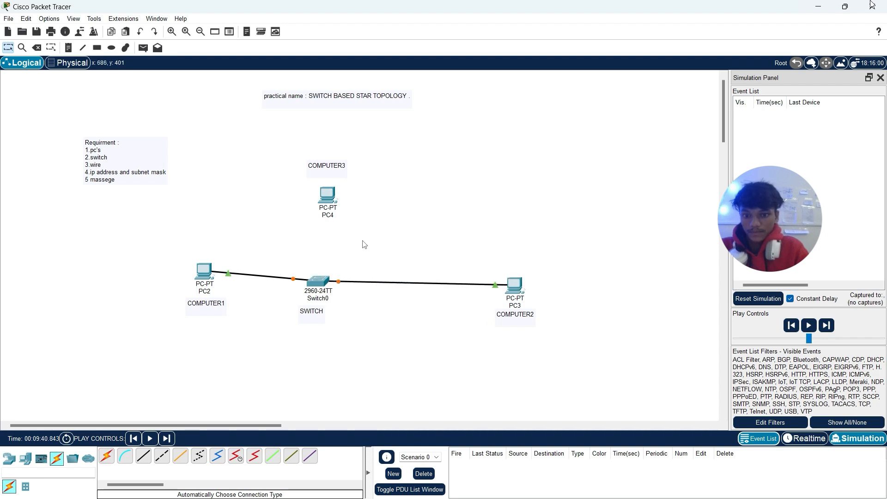
left_click(106, 456)
left_click(327, 196)
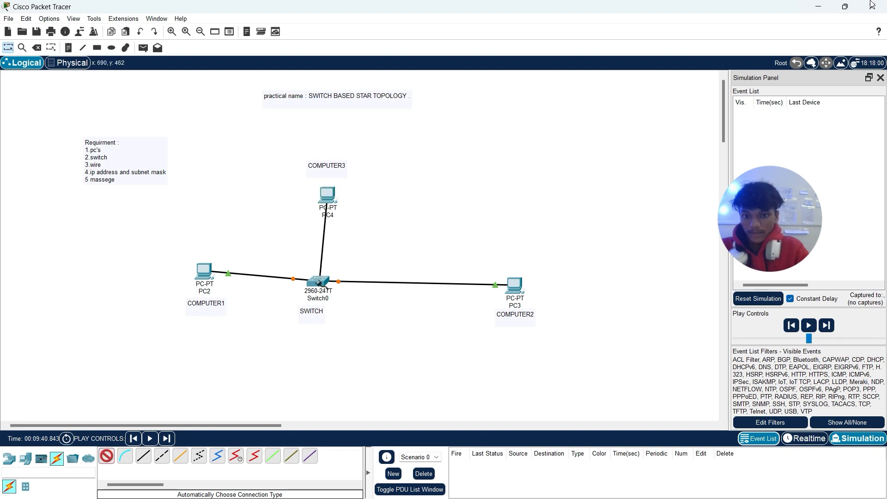
left_click(319, 282)
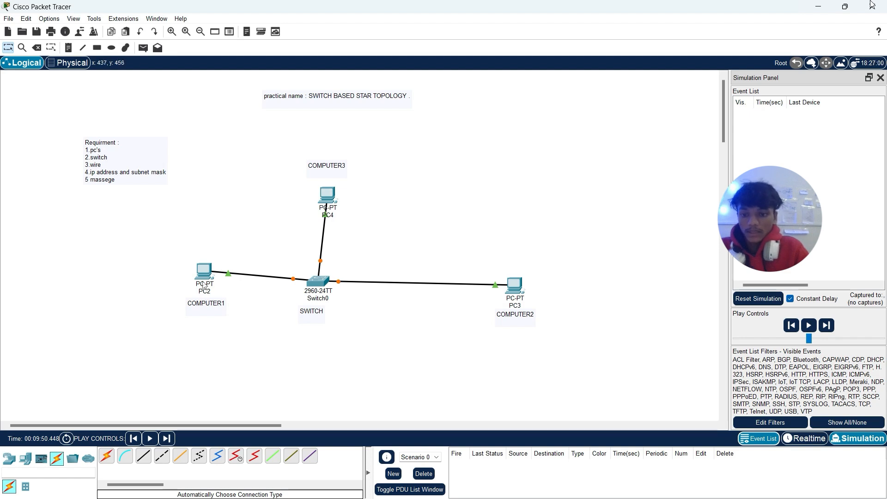
Step: Assign the PC at COMPUTER1 a static IPv4 address starting with 192.168 in its IP Configuration
mouse_move(204, 283)
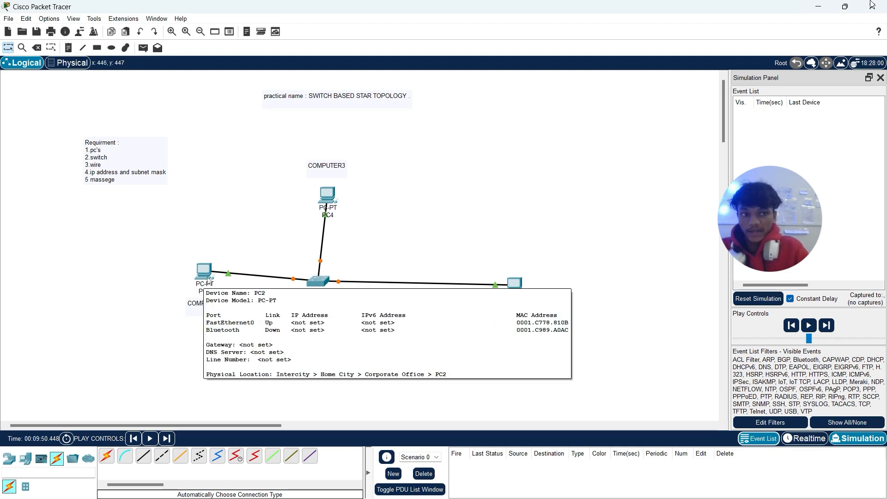
left_click(207, 280)
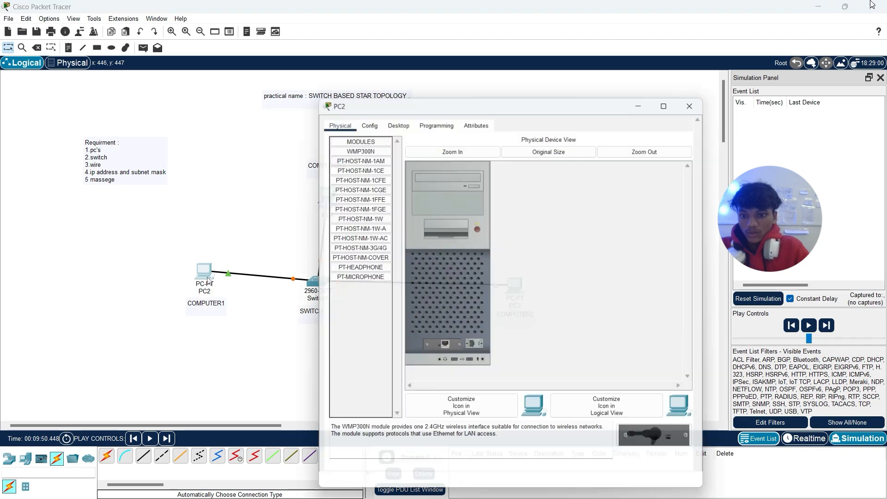
left_click(392, 119)
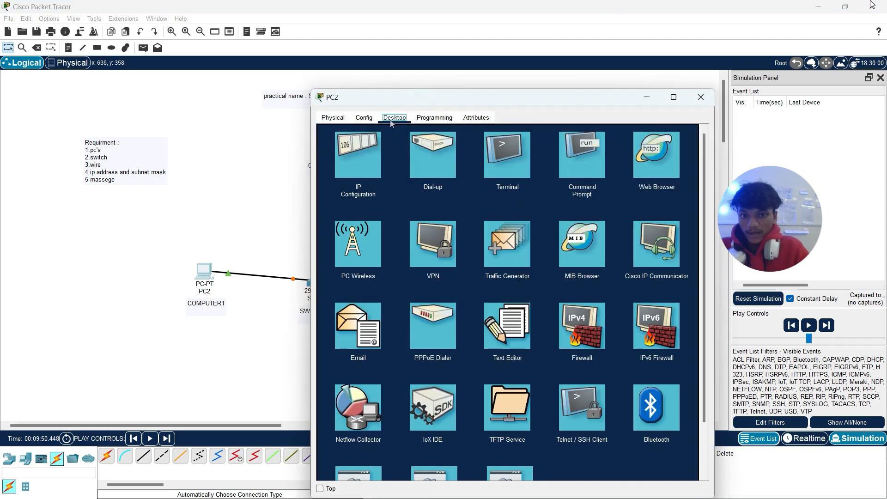
left_click(364, 169)
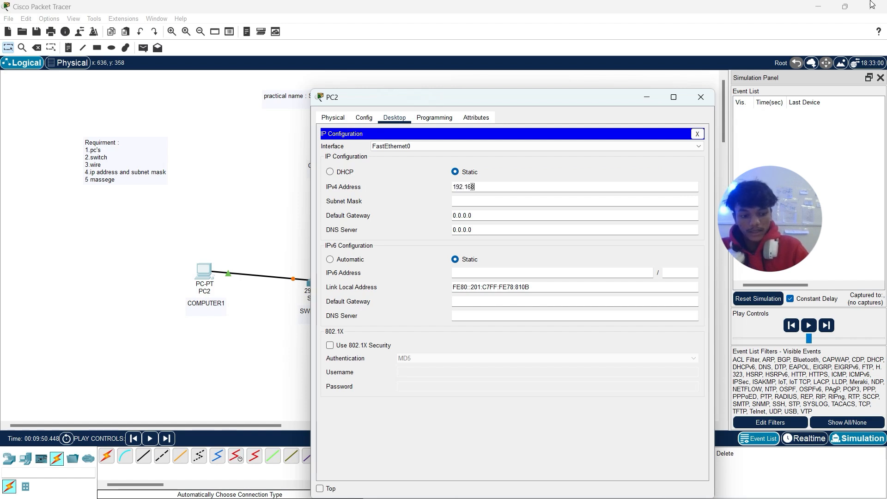
left_click(471, 186)
type("192.168.2")
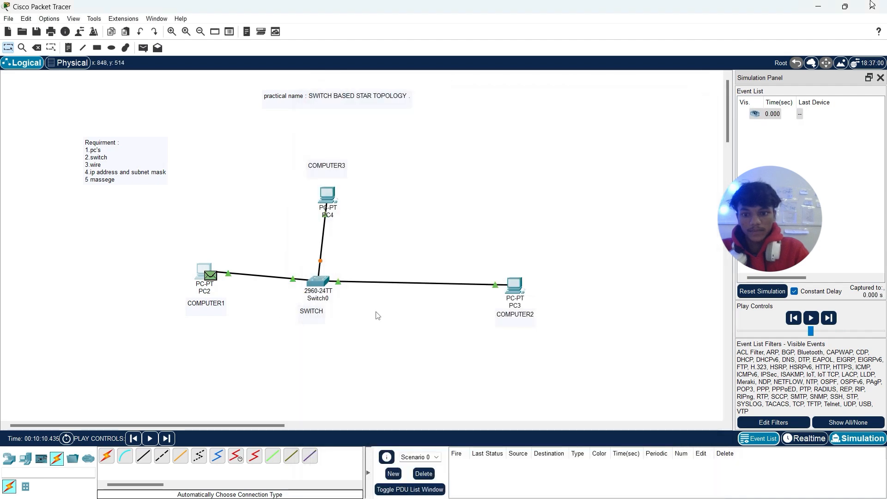
Step: Assign the PC at COMPUTER2 the static IPv4 address 192.168.0.2 with subnet mask 255.255.255.0
left_click(516, 288)
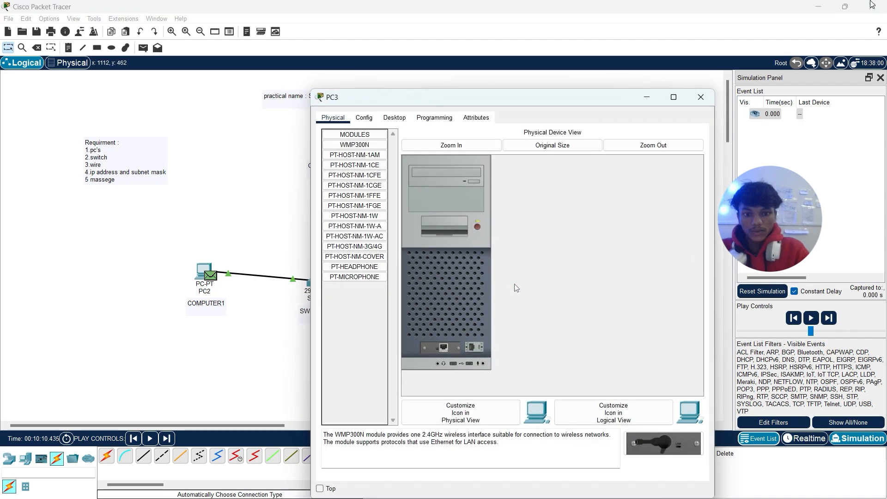
left_click(388, 119)
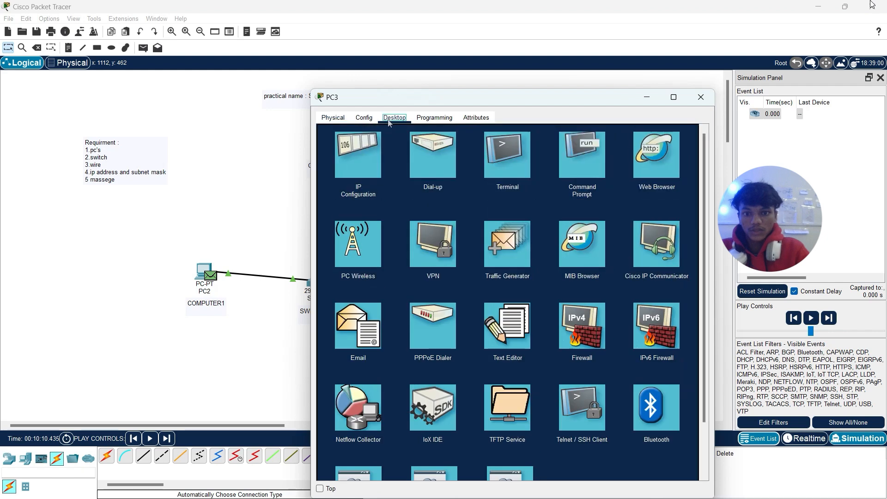
left_click(356, 161)
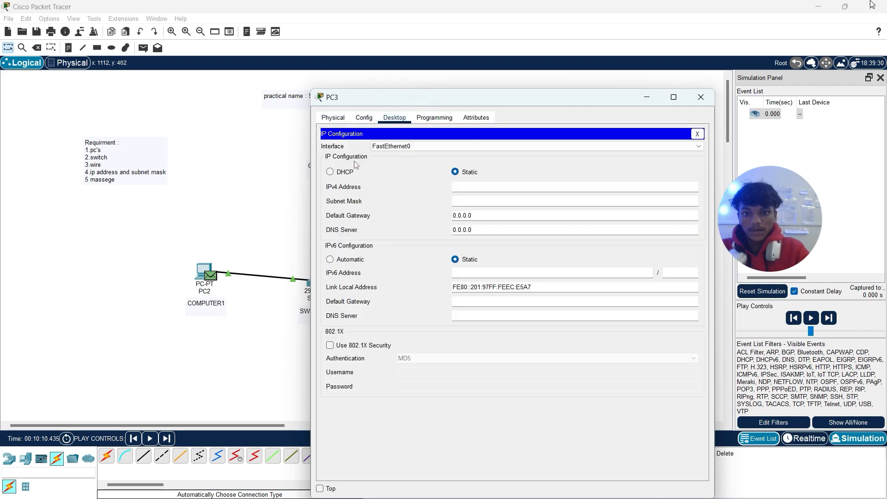
left_click(471, 188)
type("192")
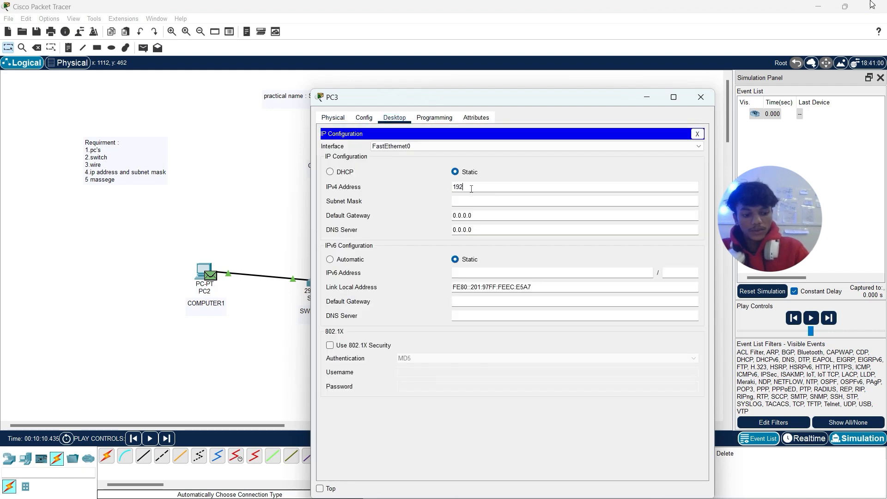
type(".168.0.2")
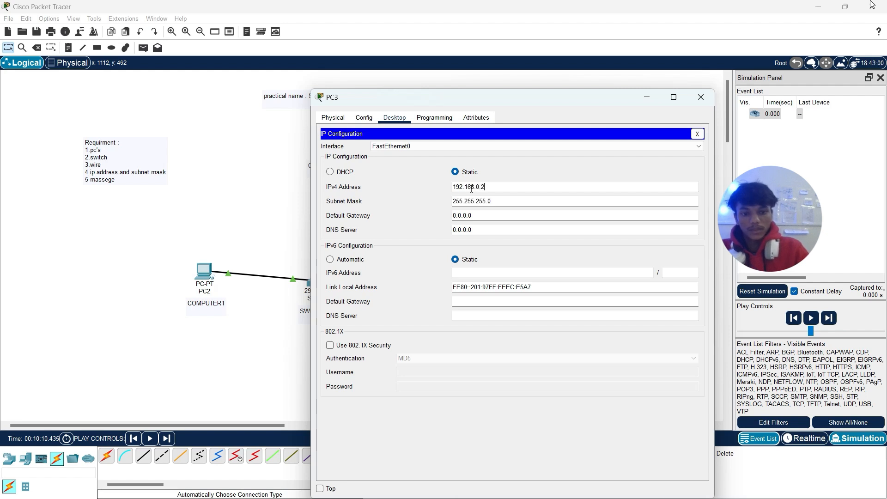
left_click(302, 183)
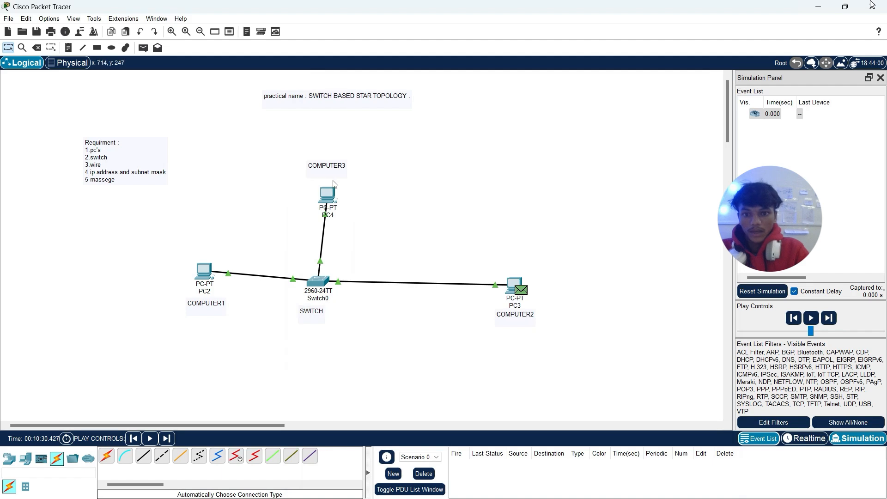
Step: Assign the PC at COMPUTER3 the static IPv4 address 192.168.0.3 and fill in its default subnet mask
left_click(327, 193)
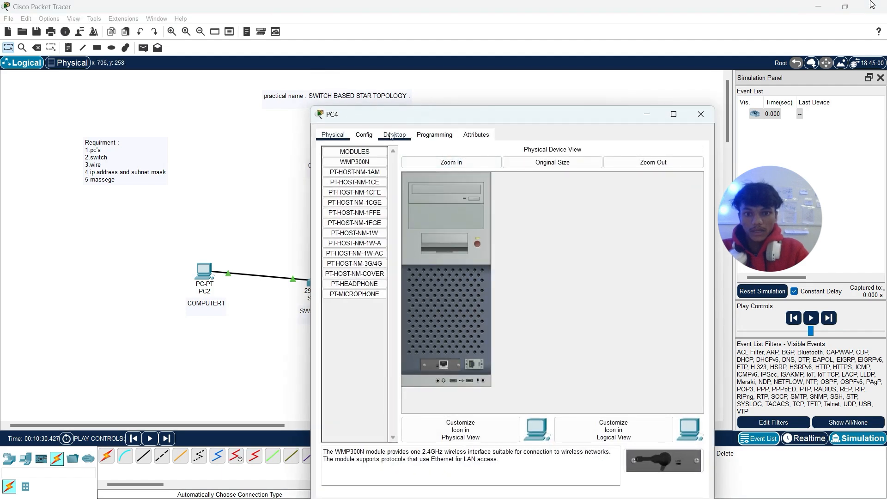
left_click(387, 137)
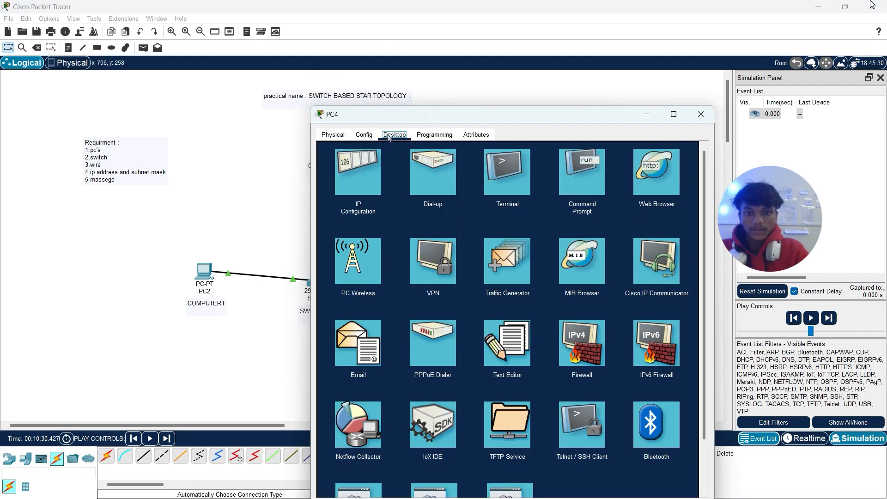
left_click(347, 168)
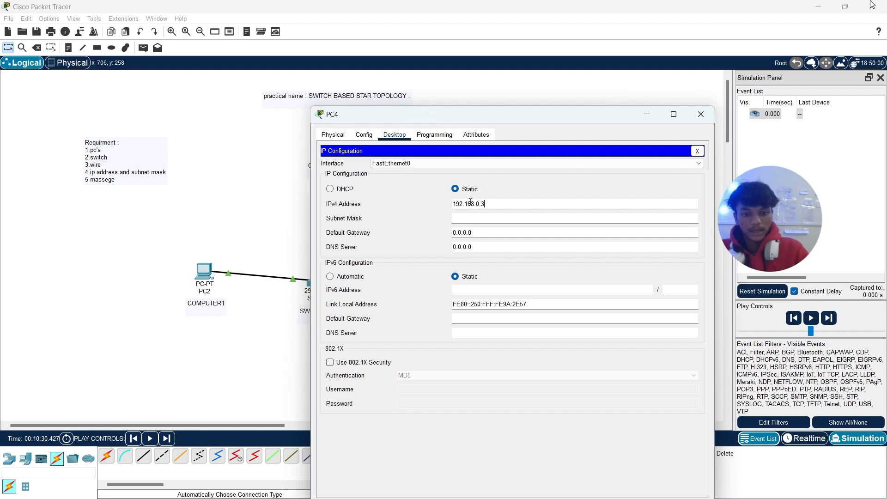
key("Tab")
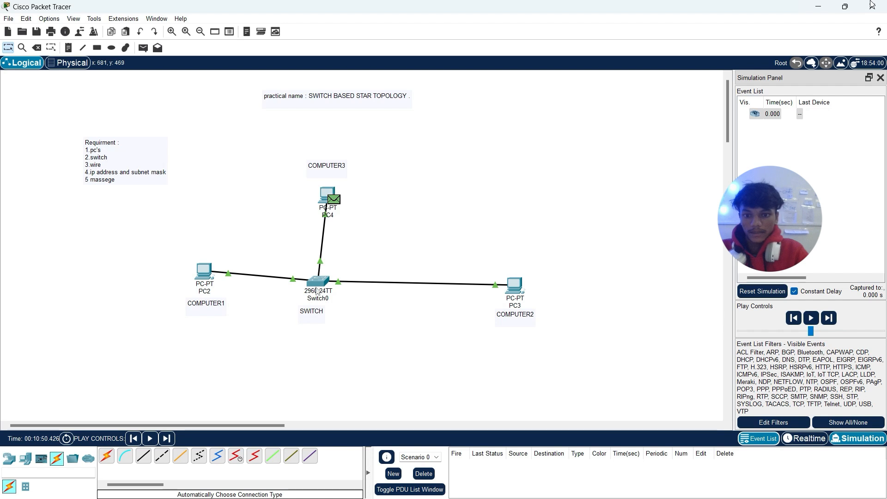
Step: Move the switch slightly so it lines up vertically beneath the PC at COMPUTER3
left_click_drag(318, 287, 328, 281)
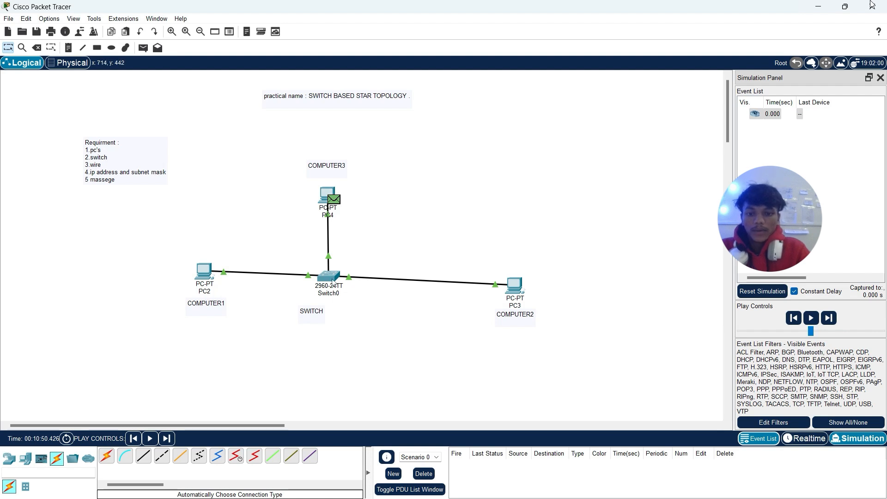
Step: Shift the switch slightly toward its SWITCH label and move the PC at COMPUTER1 a little farther from the switch
left_click_drag(333, 282, 318, 286)
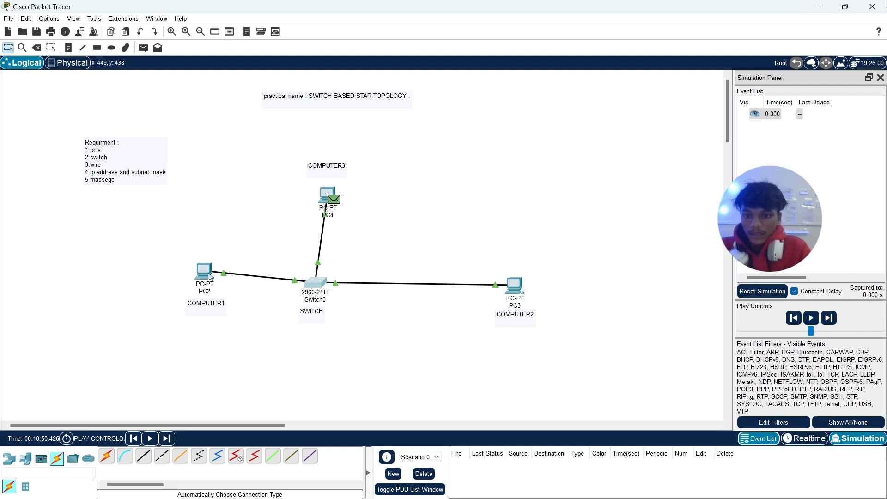
left_click_drag(208, 275, 196, 278)
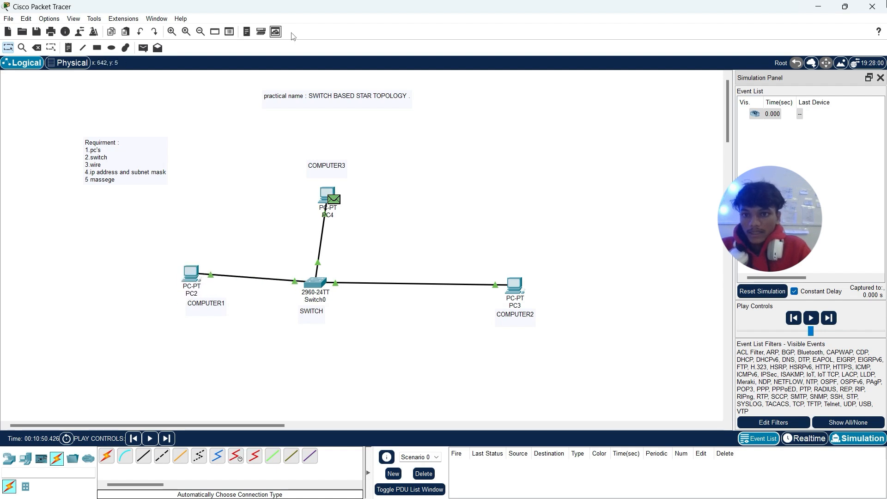
Step: Add a simple PDU message with the PC at COMPUTER1 as source and the PC at COMPUTER3 as destination
left_click(143, 48)
left_click(192, 275)
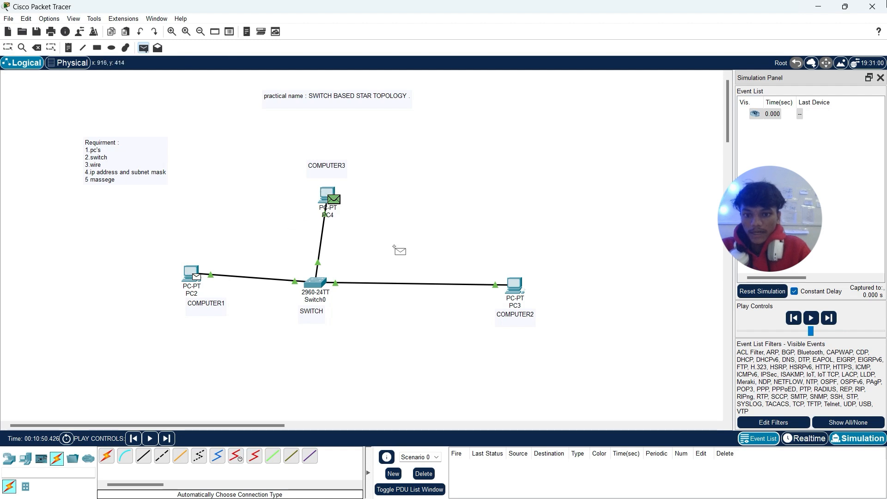
left_click(324, 194)
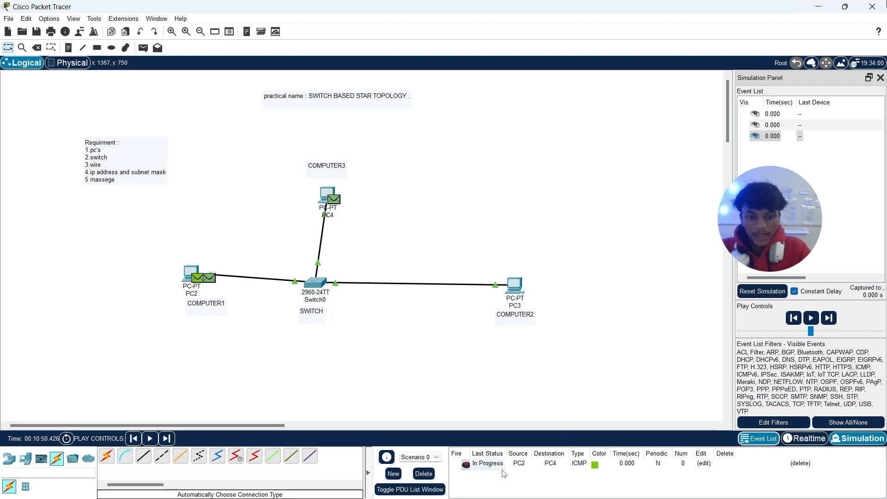
Step: Check the message's delivery in Realtime mode, and play its transfer through the switch in Simulation mode before pausing the playback
left_click(795, 438)
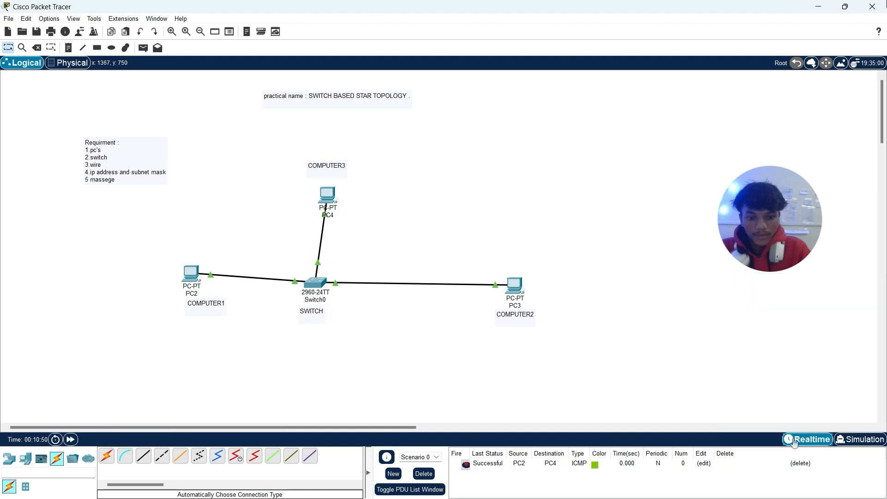
left_click(861, 439)
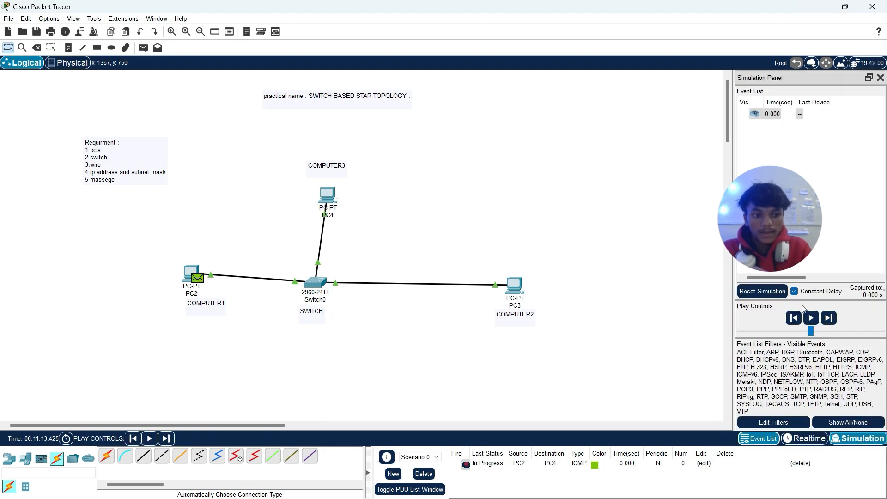
left_click(811, 318)
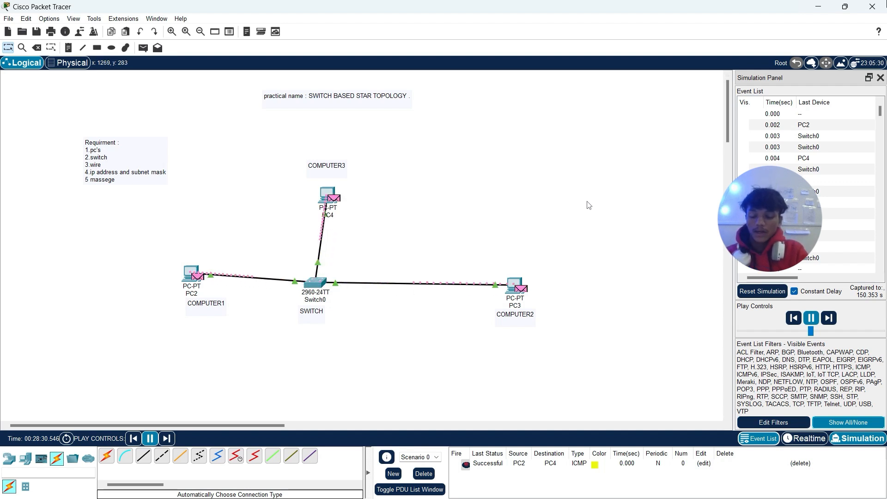
left_click(811, 318)
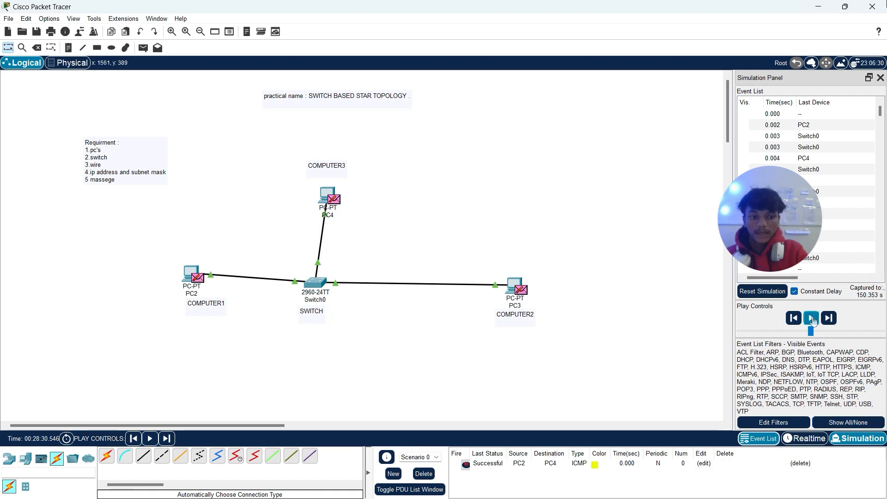